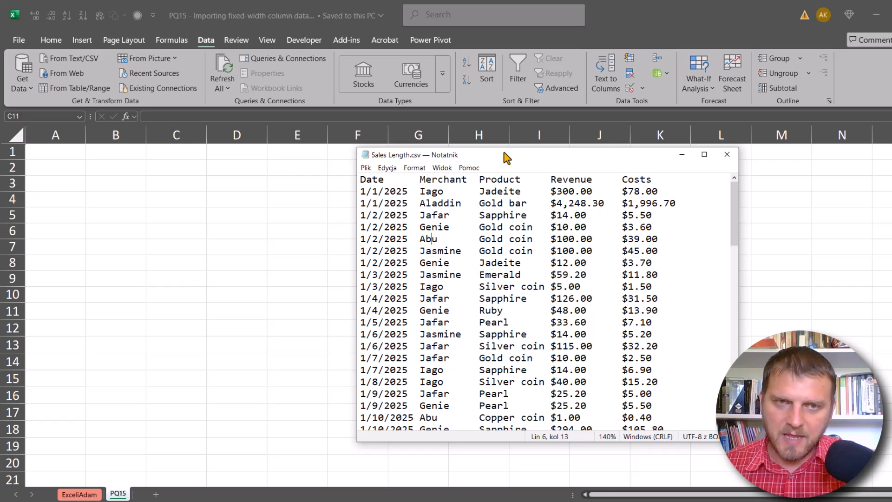
# Step: Examine the fixed-width layout of Sales Length.csv, including the padding spaces after the headers and values in each column
pyautogui.moveTo(420, 179); pyautogui.dragTo(358, 183)
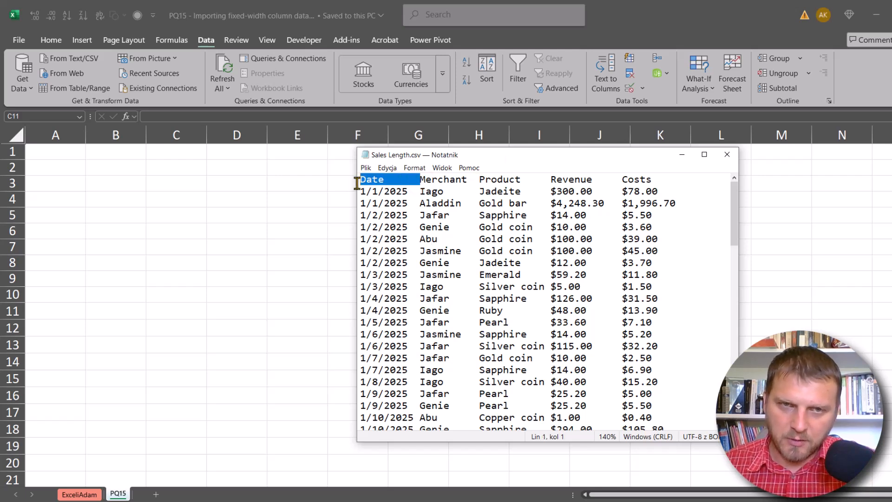
pyautogui.moveTo(419, 192); pyautogui.dragTo(359, 191)
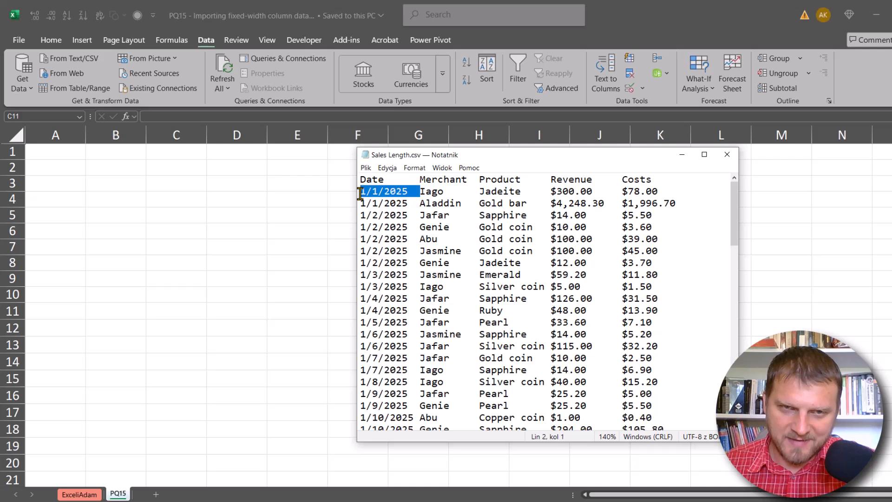
pyautogui.doubleClick(450, 181)
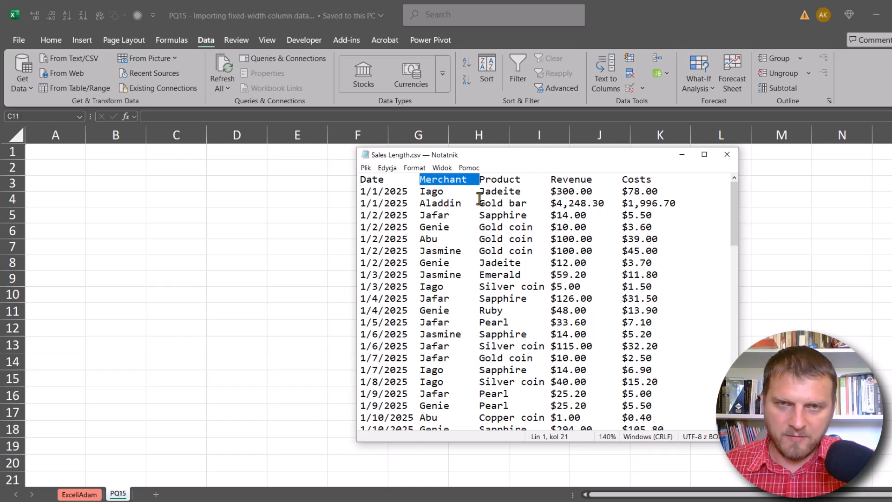
pyautogui.doubleClick(498, 181)
pyautogui.doubleClick(500, 189)
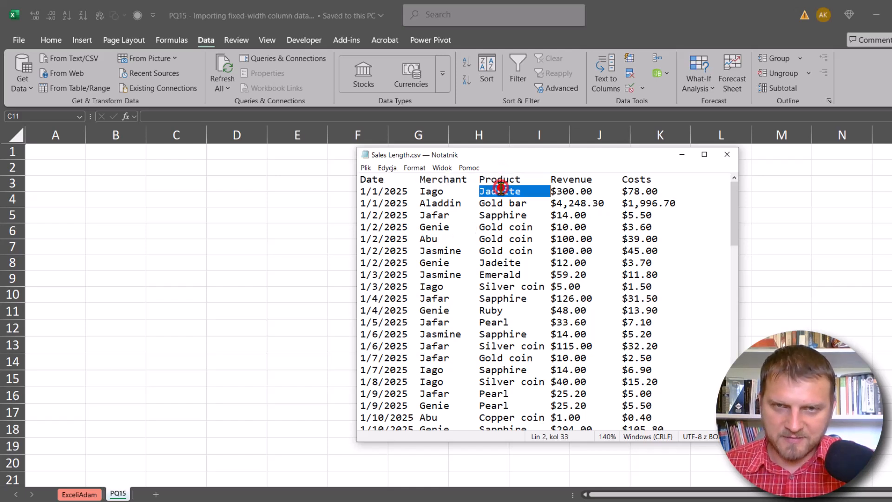
pyautogui.doubleClick(570, 179)
pyautogui.click(642, 180)
pyautogui.doubleClick(642, 180)
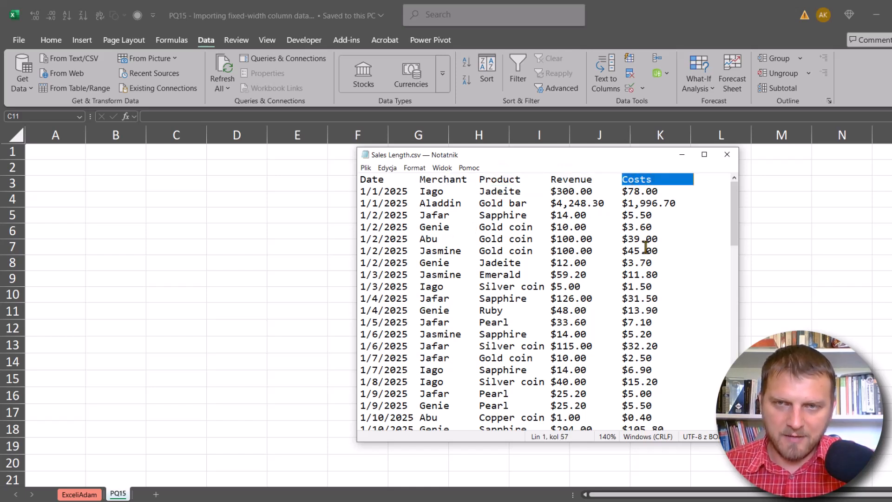
pyautogui.moveTo(624, 203); pyautogui.dragTo(699, 199)
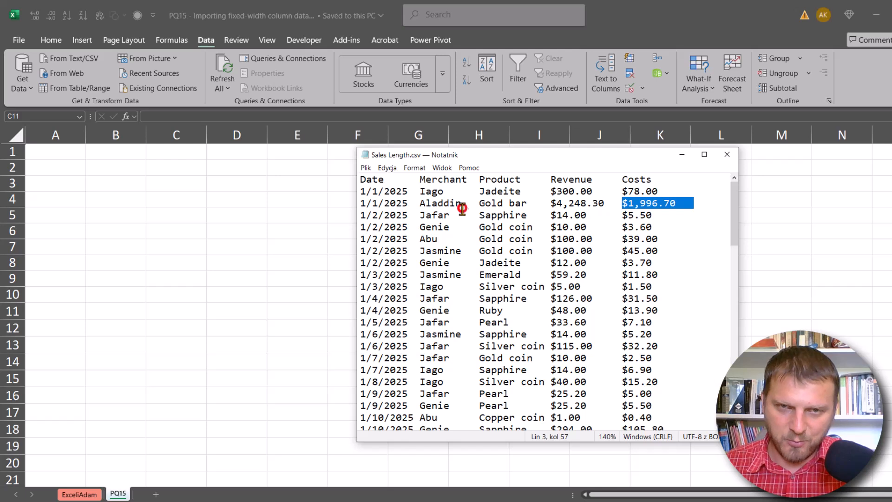
pyautogui.moveTo(461, 204); pyautogui.dragTo(479, 203)
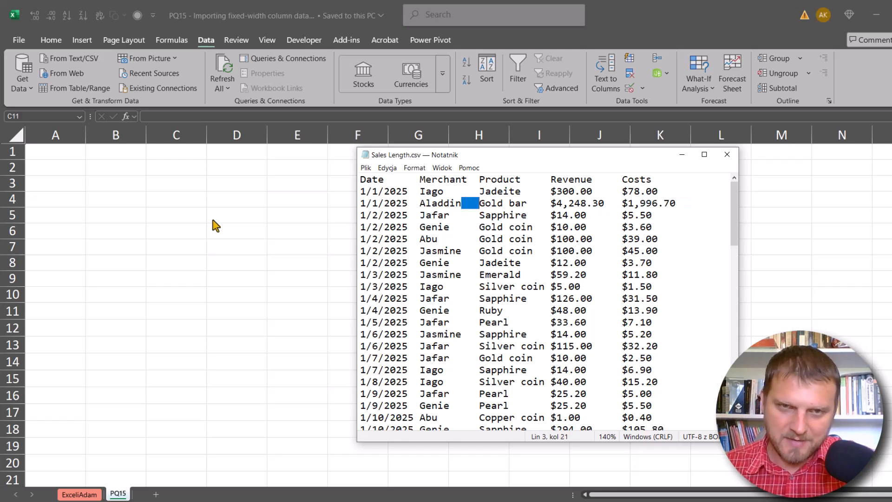
# Step: Switch to Excel and start importing the text file Sales Length.csv
pyautogui.hotkey('alt', 'Tab')
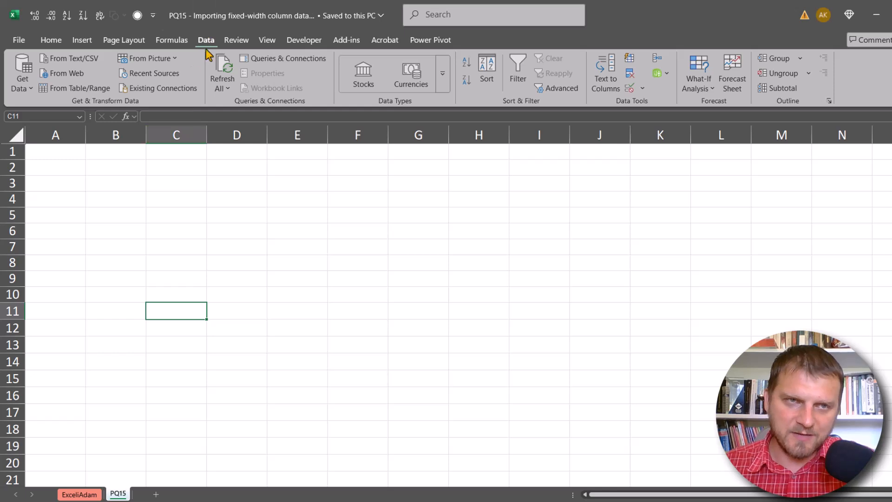
pyautogui.click(83, 61)
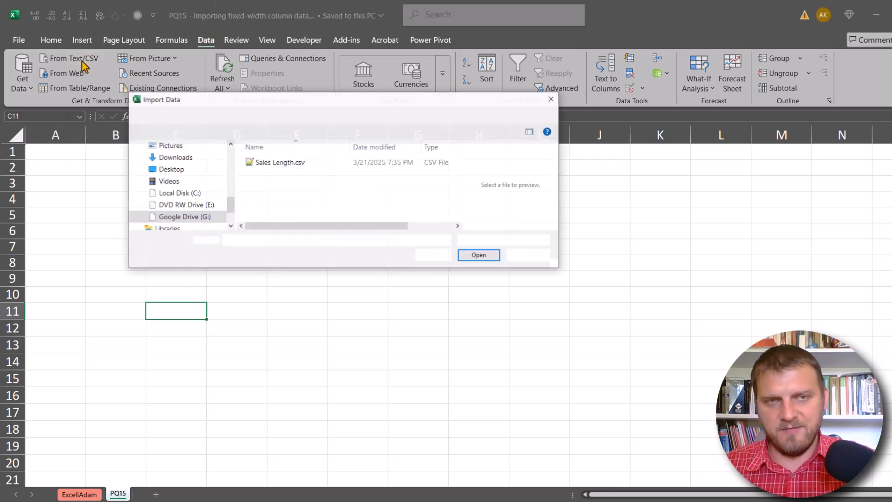
pyautogui.click(289, 163)
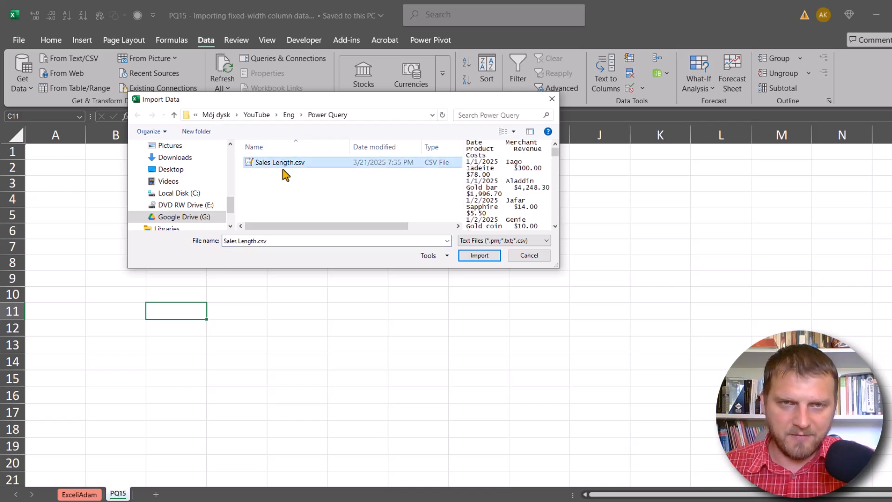
pyautogui.click(479, 257)
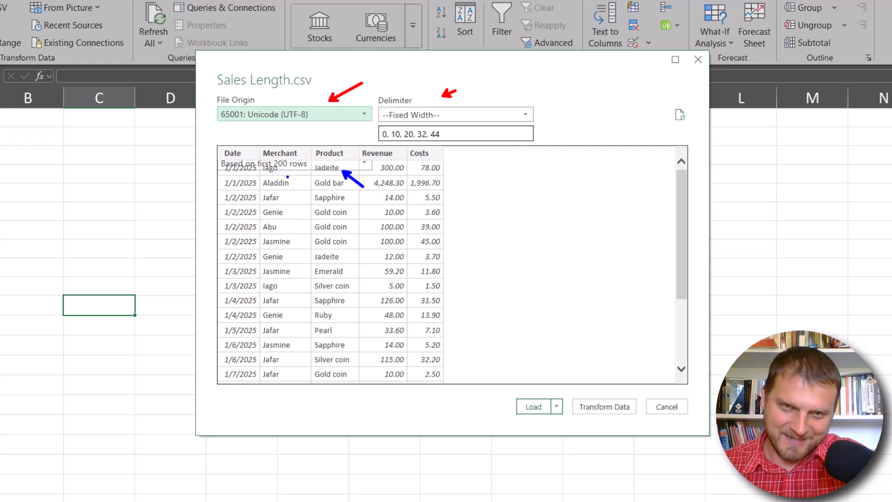
# Step: Review the file origin, delimiter and data type detection options offered for the Sales Length.csv import
pyautogui.moveTo(708, 229); pyautogui.dragTo(735, 227)
pyautogui.moveTo(498, 66); pyautogui.dragTo(444, 74)
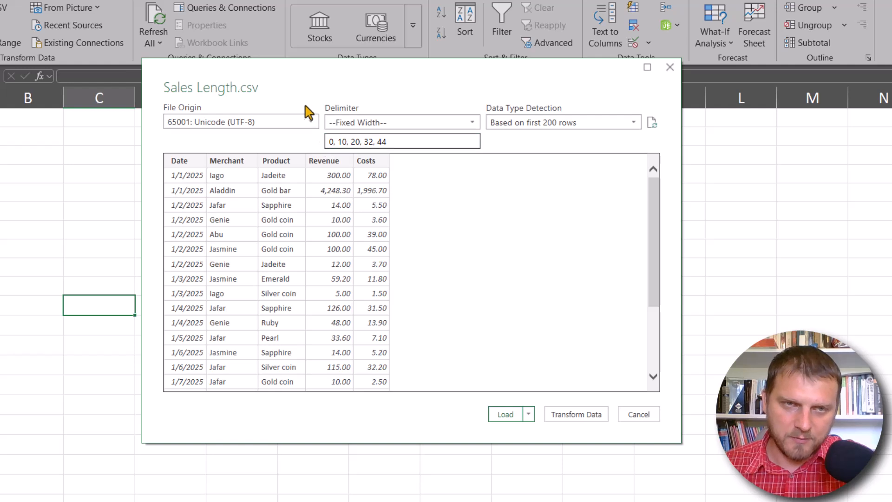
pyautogui.click(310, 123)
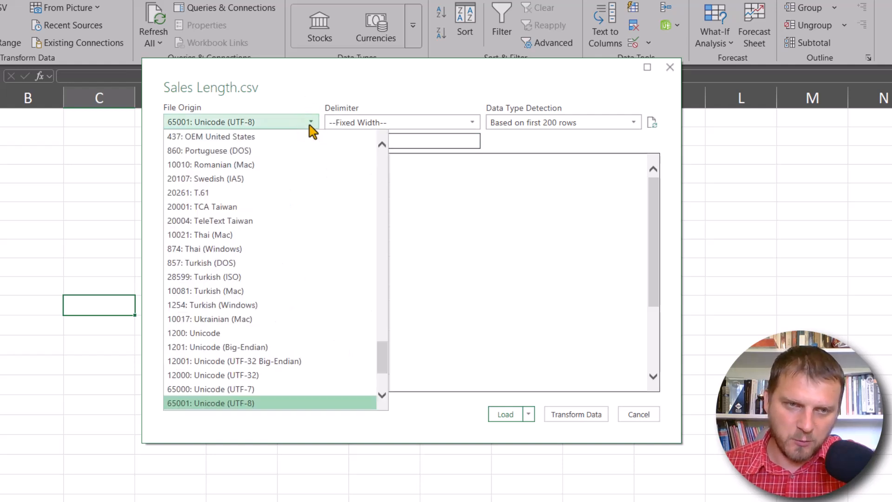
pyautogui.click(310, 123)
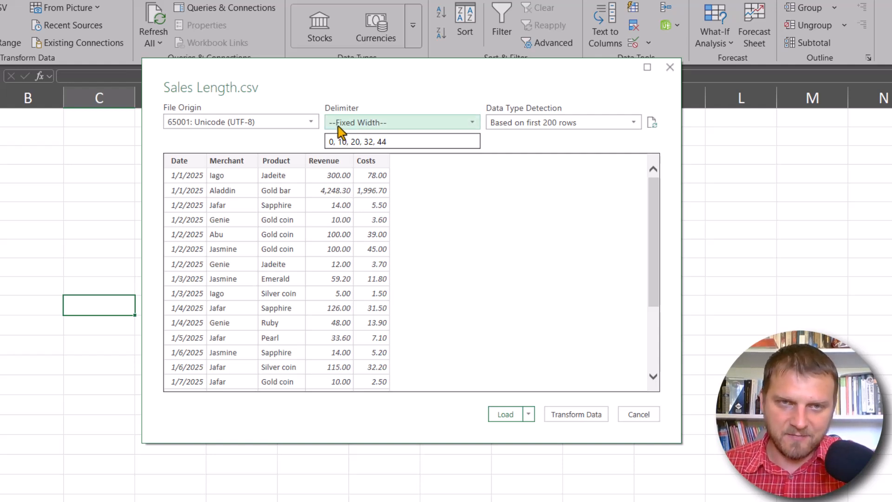
pyautogui.click(458, 121)
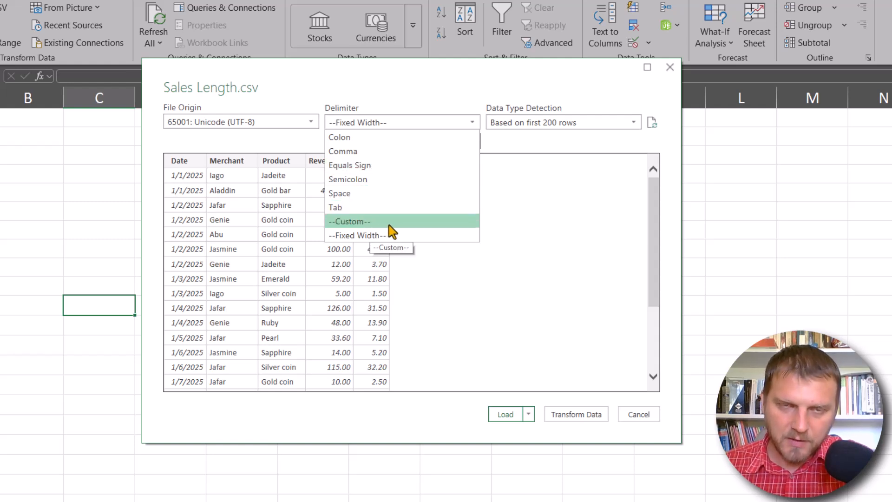
pyautogui.click(411, 75)
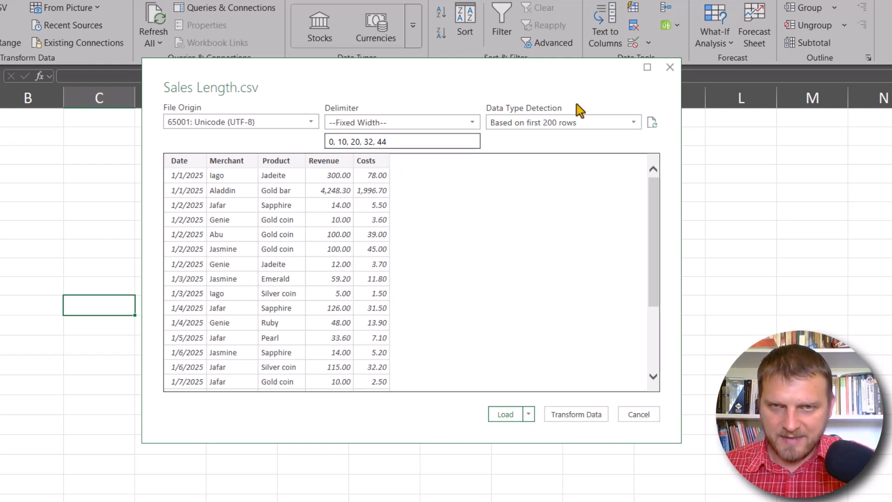
pyautogui.click(600, 123)
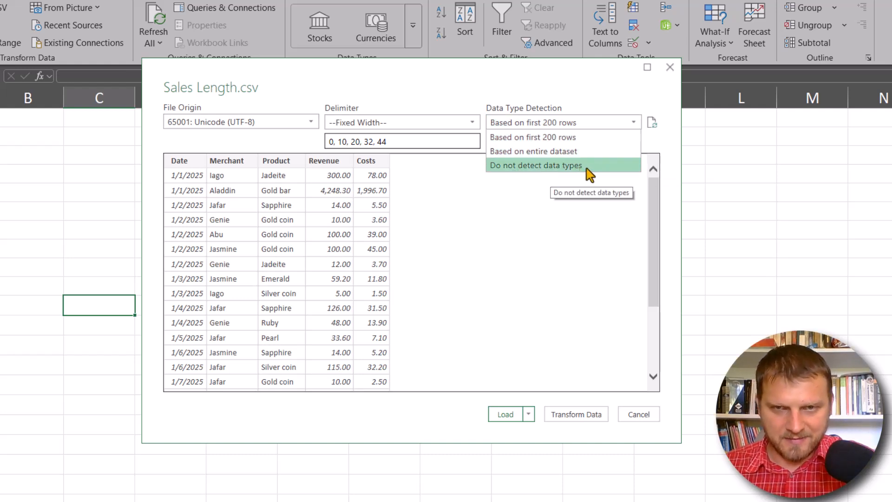
pyautogui.click(585, 89)
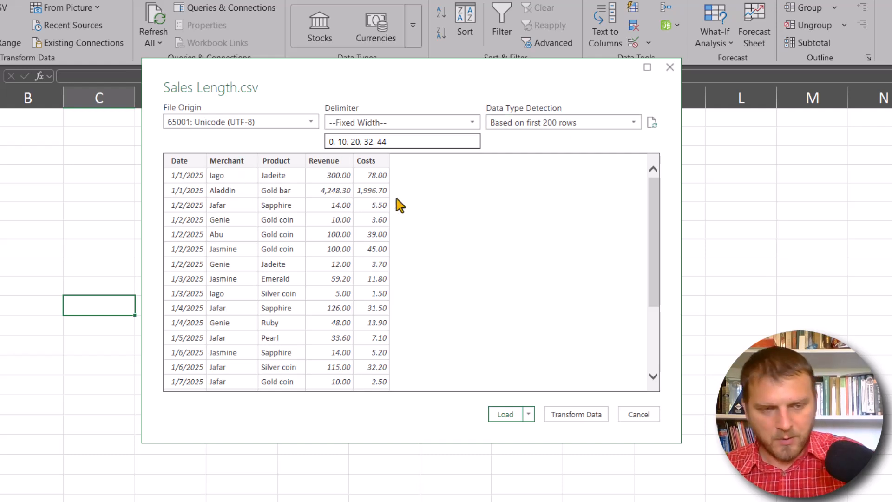
pyautogui.hotkey('ctrl', '2')
pyautogui.moveTo(196, 165); pyautogui.dragTo(238, 176)
pyautogui.moveTo(291, 174); pyautogui.dragTo(253, 163)
pyautogui.moveTo(393, 189); pyautogui.dragTo(436, 198)
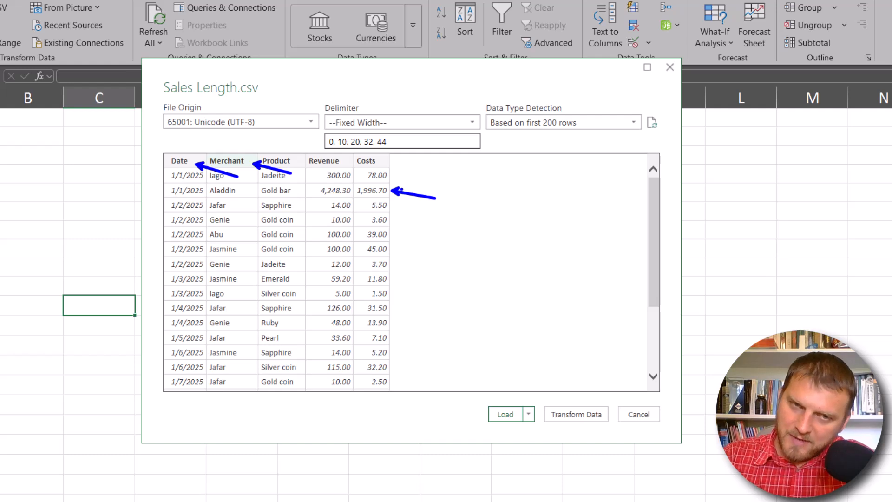
pyautogui.press('Escape')
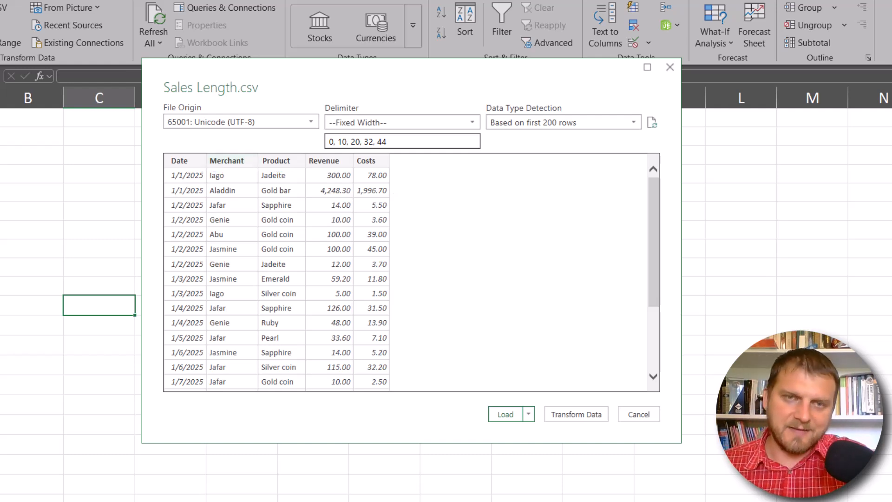
# Step: Preview the import with "Do not detect data types", and return the detection to "Based on first 200 rows"
pyautogui.click(587, 122)
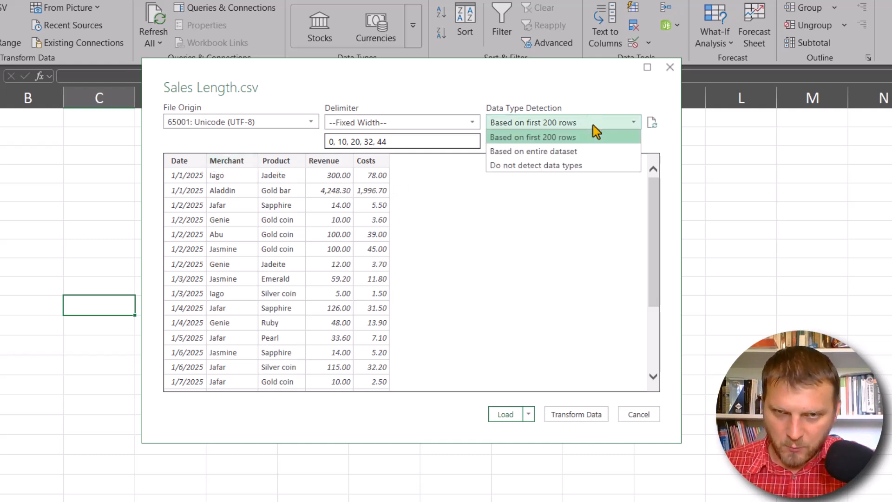
pyautogui.click(504, 168)
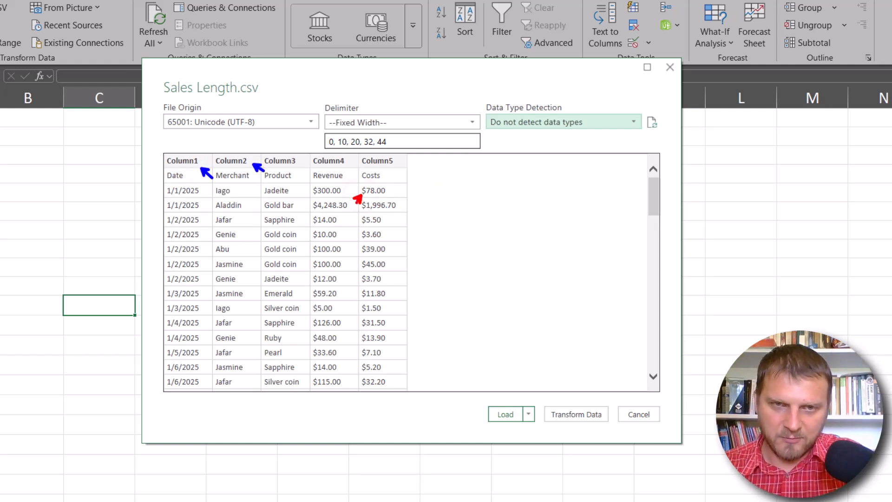
pyautogui.click(584, 121)
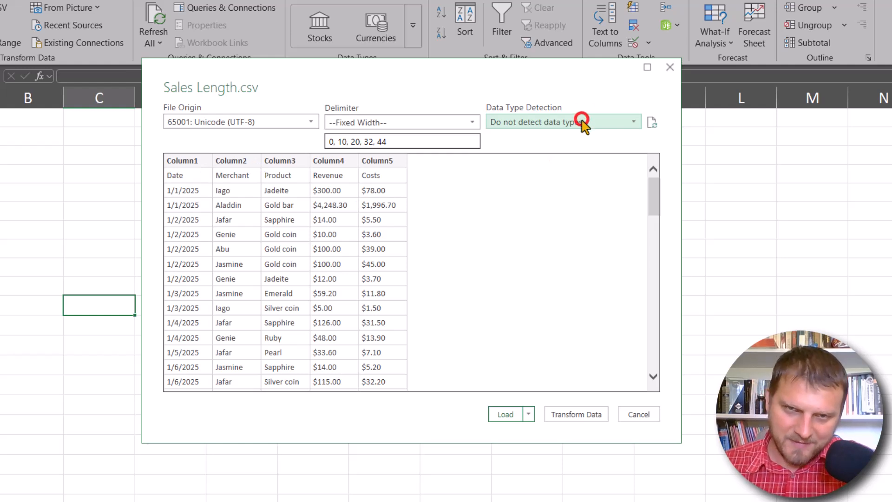
pyautogui.click(579, 137)
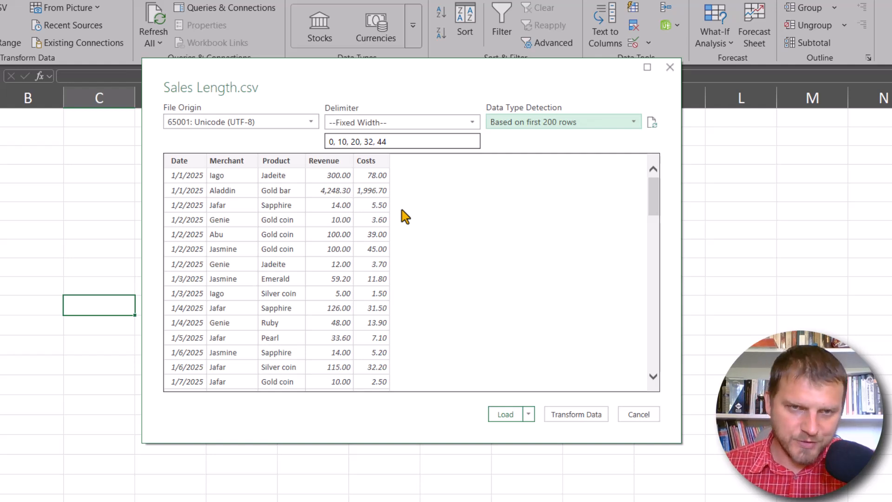
# Step: Open the import in the Power Query Editor for transformation and check the data types of its five columns
pyautogui.click(577, 415)
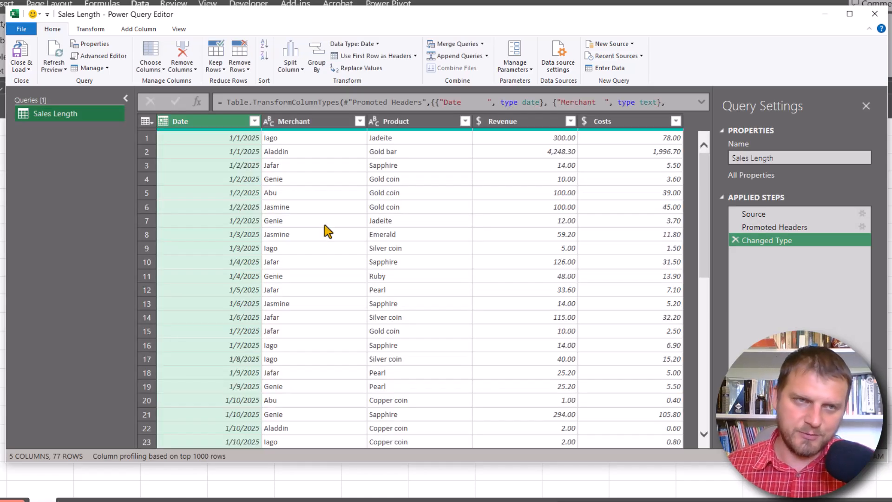
pyautogui.click(123, 96)
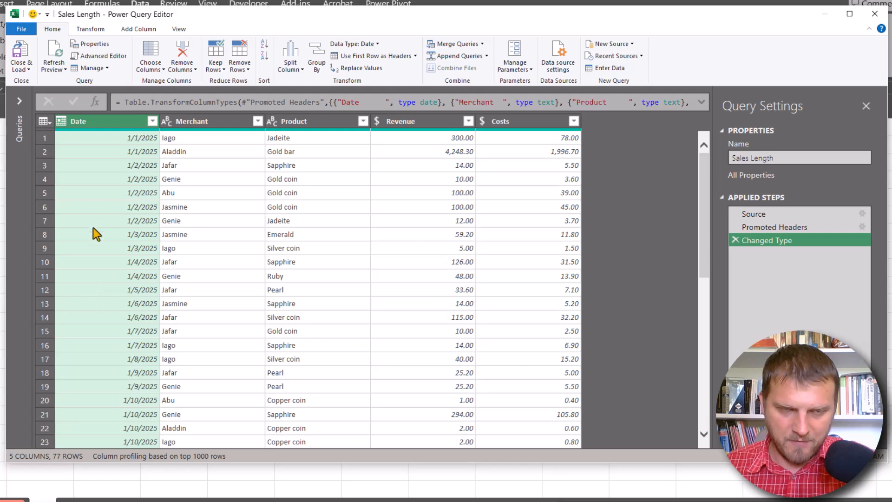
pyautogui.click(216, 122)
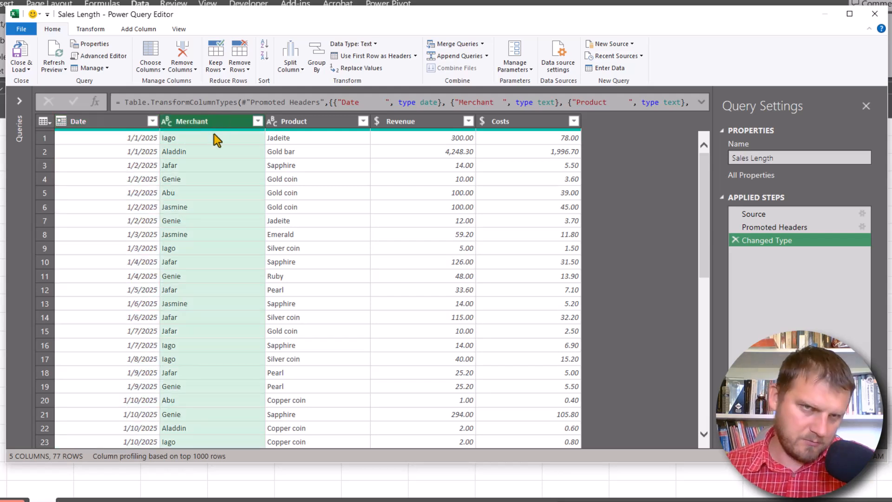
pyautogui.click(325, 119)
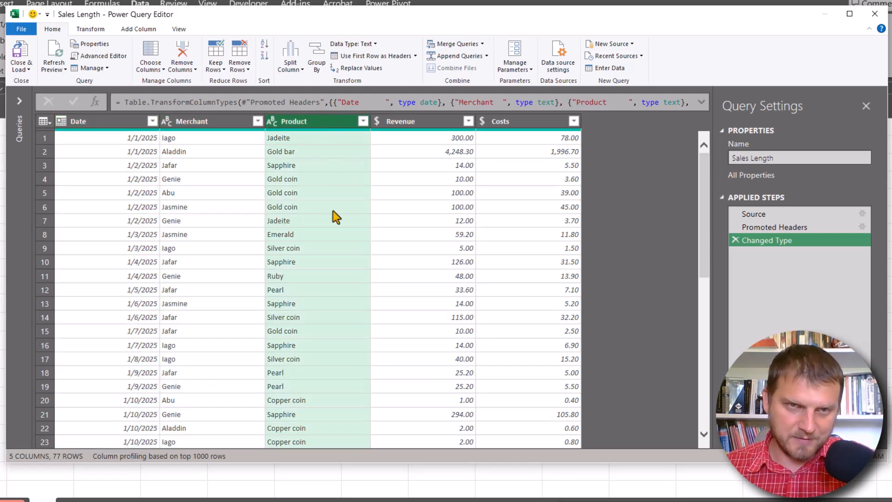
pyautogui.click(426, 123)
pyautogui.click(530, 123)
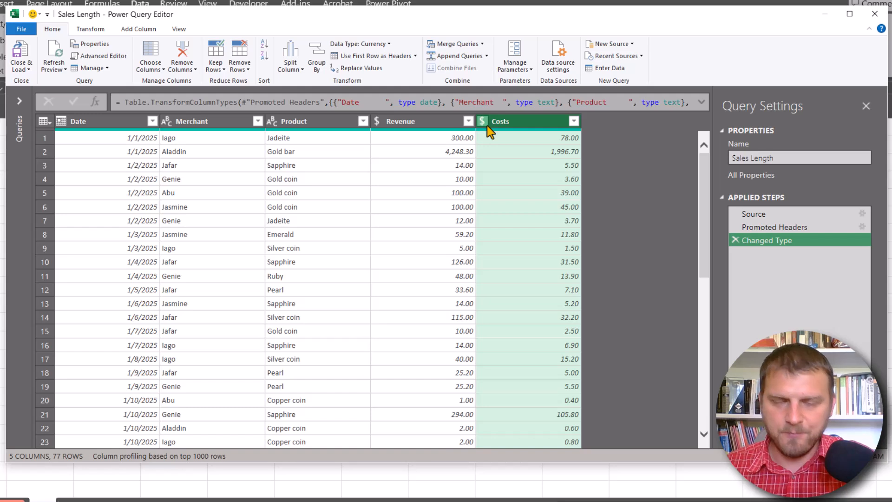
pyautogui.click(298, 124)
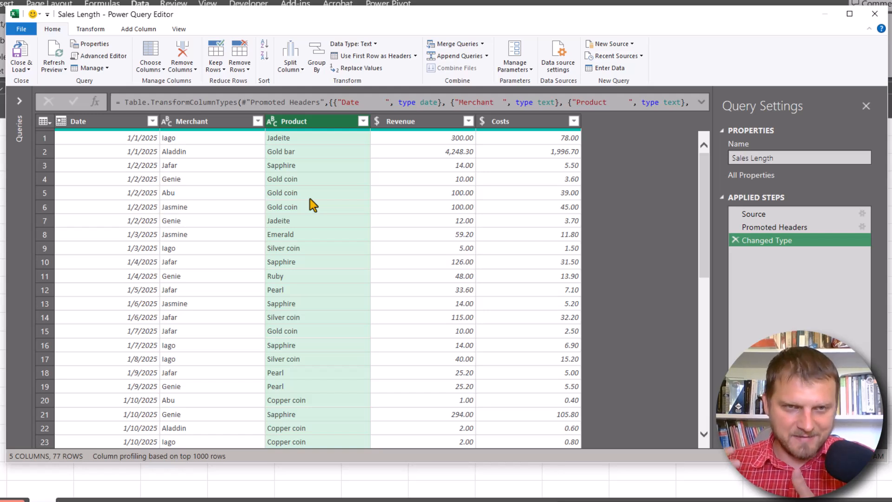
# Step: Rename the columns to Date, Merchant, Product, Revenue and Costs without trailing spaces
pyautogui.doubleClick(93, 122)
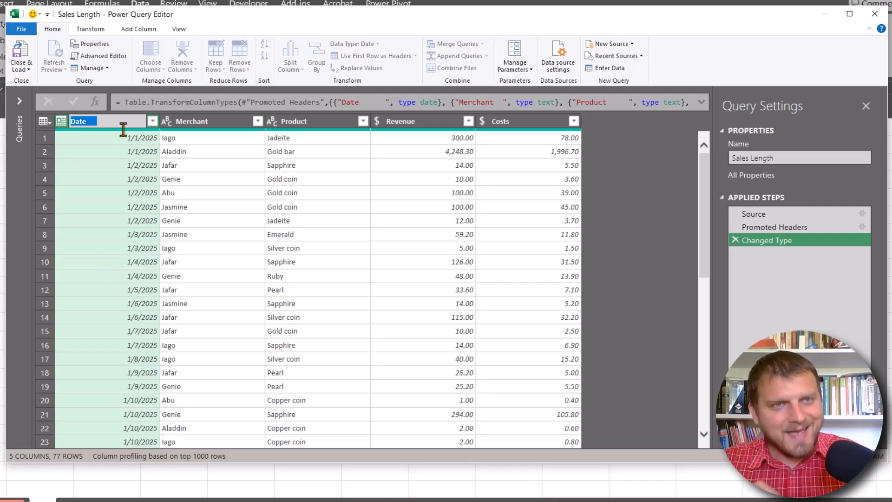
pyautogui.doubleClick(216, 121)
pyautogui.doubleClick(308, 121)
pyautogui.press('Return')
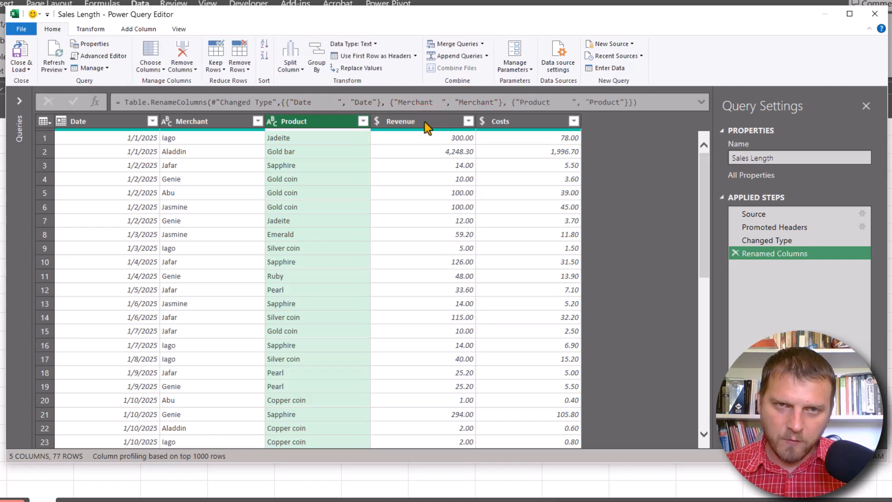
pyautogui.doubleClick(425, 122)
pyautogui.press('Return')
pyautogui.doubleClick(503, 122)
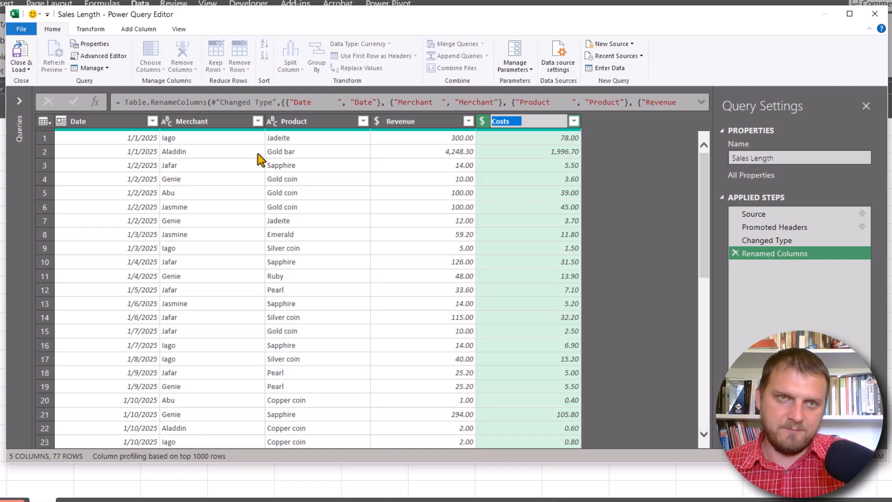
pyautogui.press('Return')
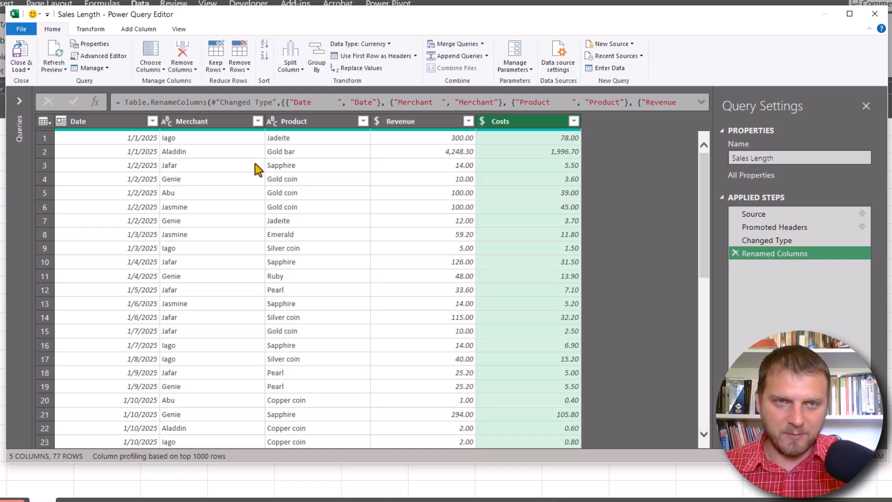
# Step: Examine the five renamed columns and inspect the first Merchant, Revenue and Product values for leftover trailing spaces
pyautogui.click(207, 139)
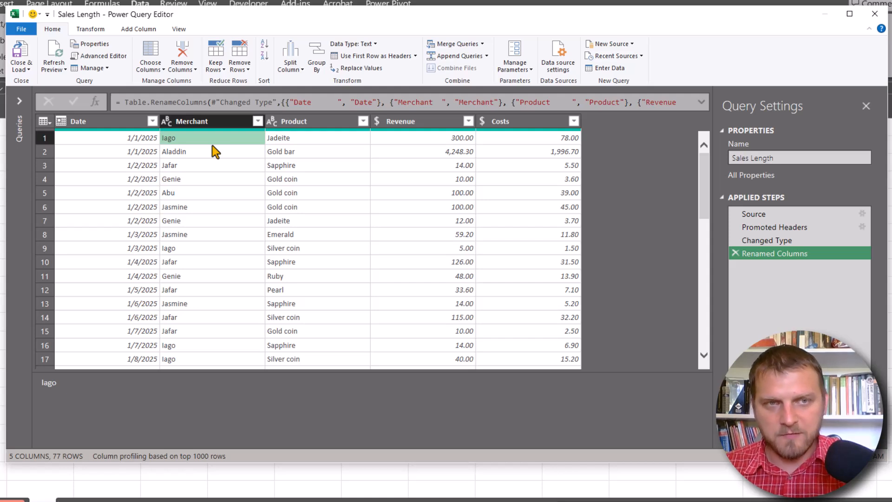
pyautogui.click(227, 123)
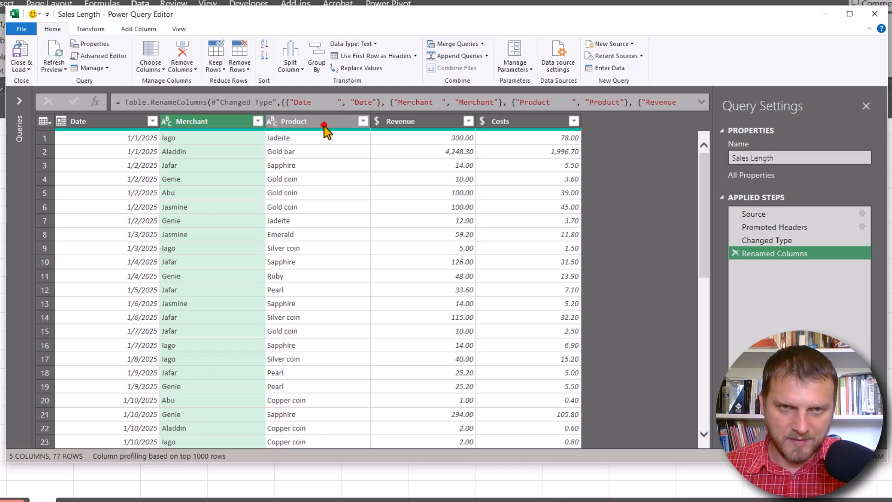
pyautogui.click(325, 127)
pyautogui.click(115, 122)
pyautogui.click(430, 121)
pyautogui.click(537, 124)
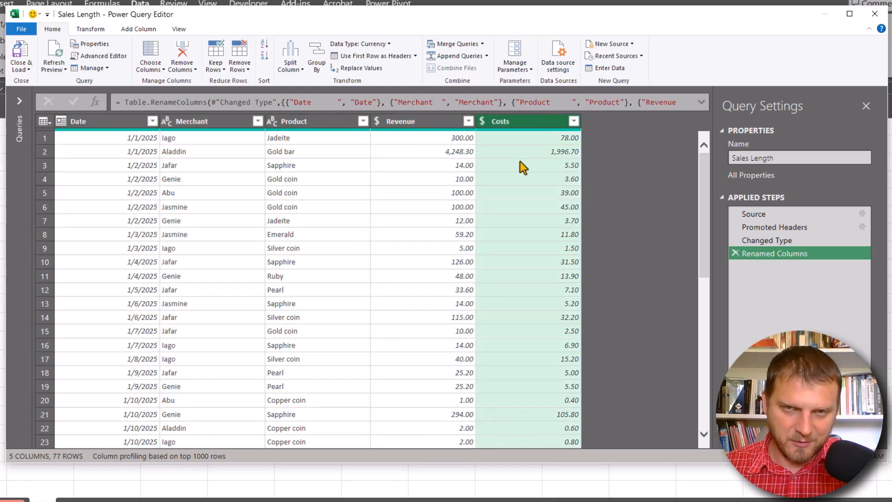
pyautogui.click(393, 138)
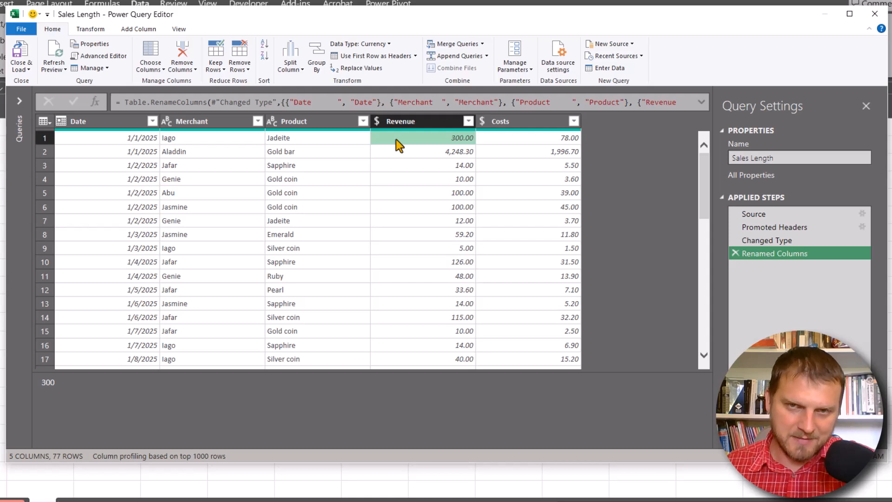
pyautogui.click(319, 138)
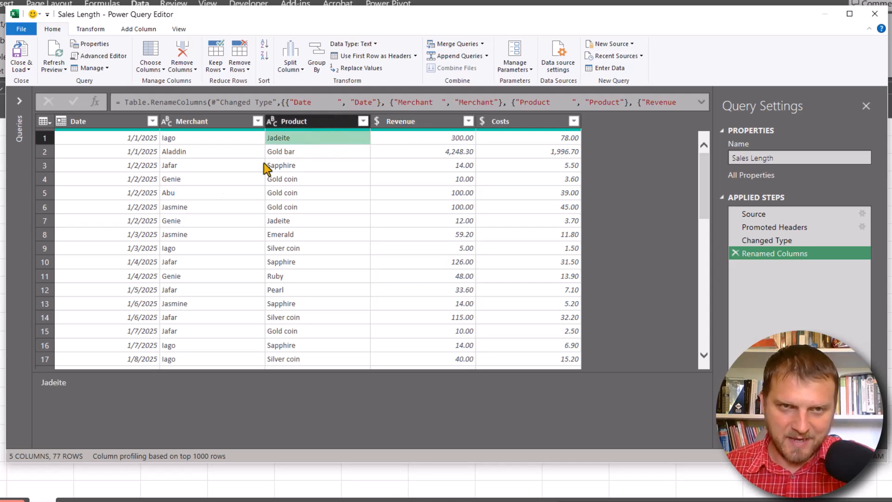
pyautogui.doubleClick(58, 382)
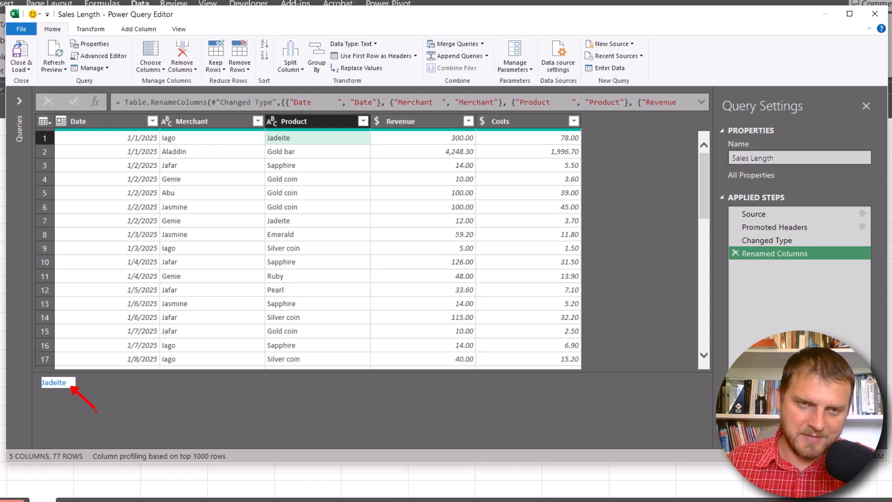
pyautogui.press('Escape')
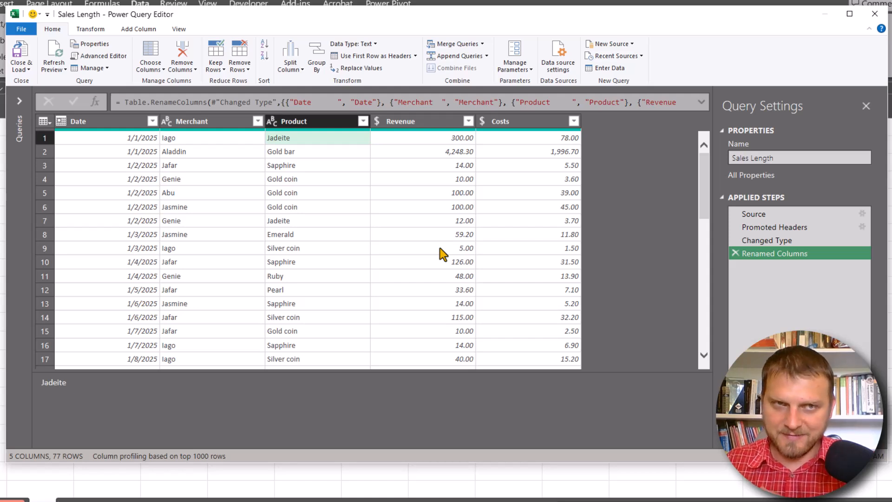
# Step: Delete the Renamed Columns, Changed Type and Promoted Headers steps from the query, keeping only Source
pyautogui.click(735, 253)
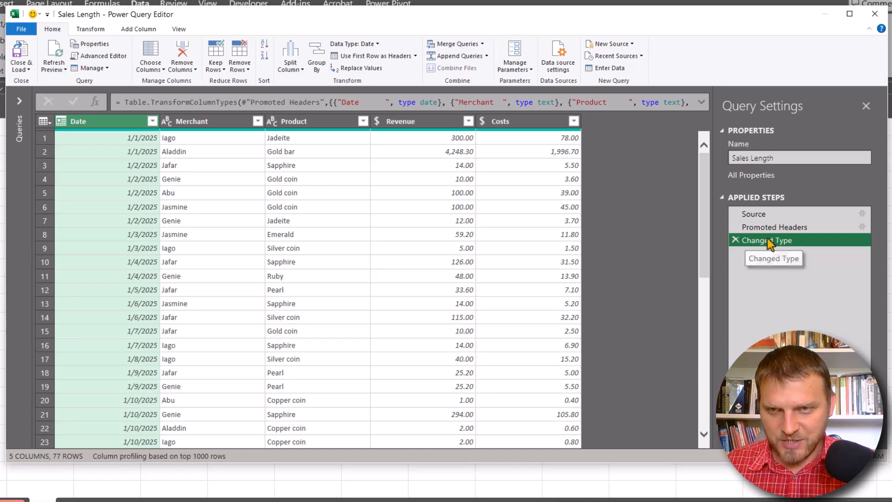
pyautogui.click(735, 241)
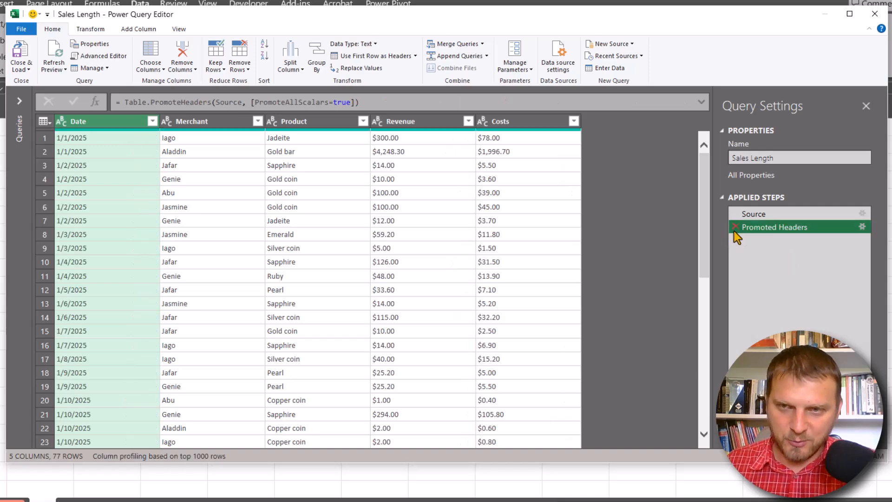
pyautogui.click(734, 228)
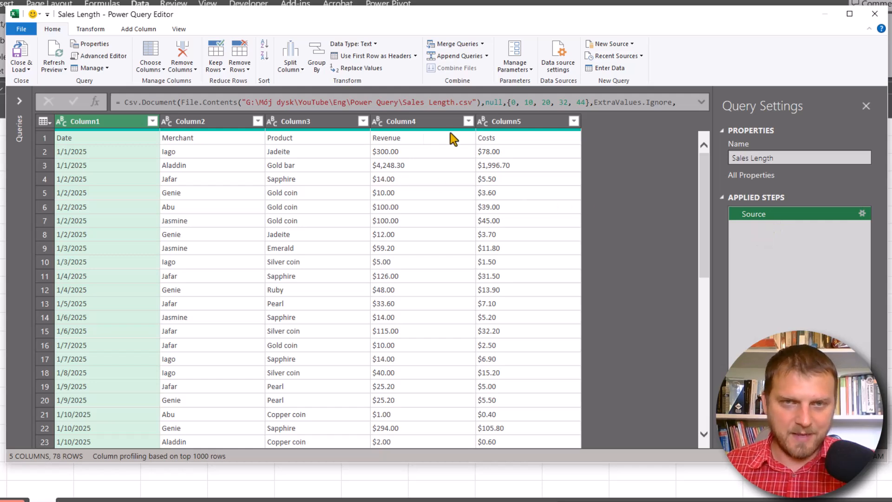
# Step: Trim the text in all five columns, Column1 through Column5
pyautogui.keyDown('shift'); pyautogui.click(517, 123); pyautogui.keyUp('shift')
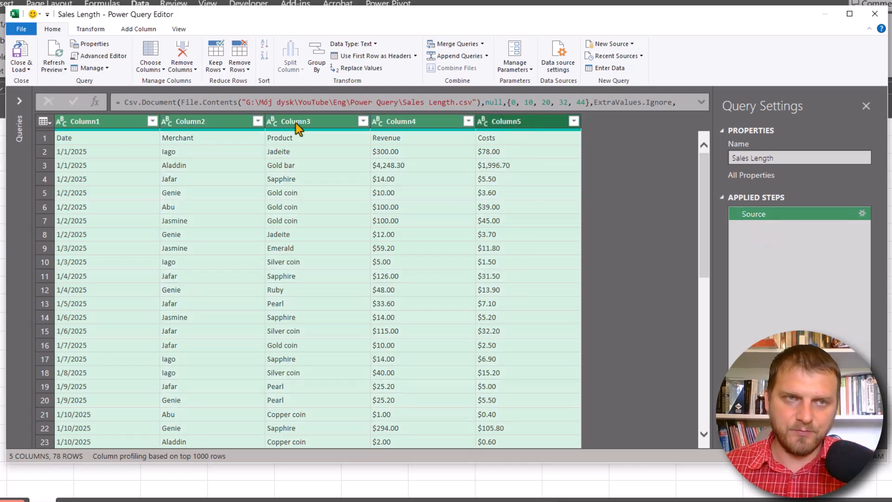
pyautogui.click(94, 30)
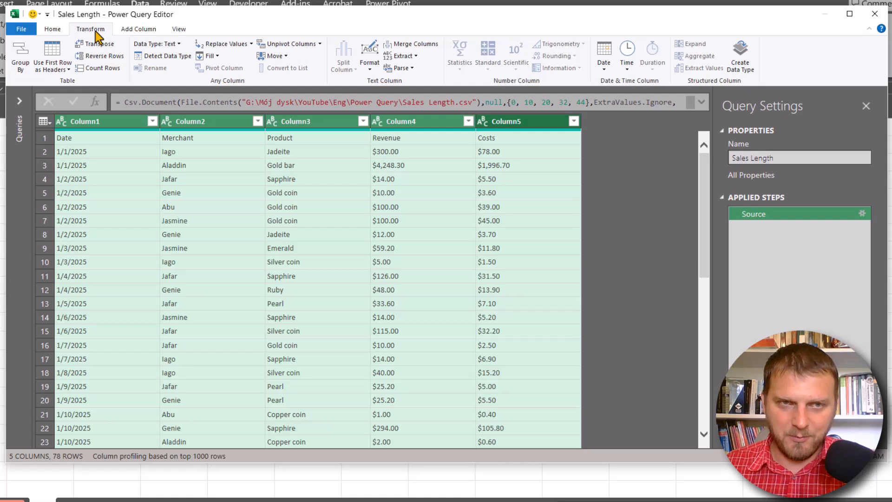
pyautogui.click(370, 69)
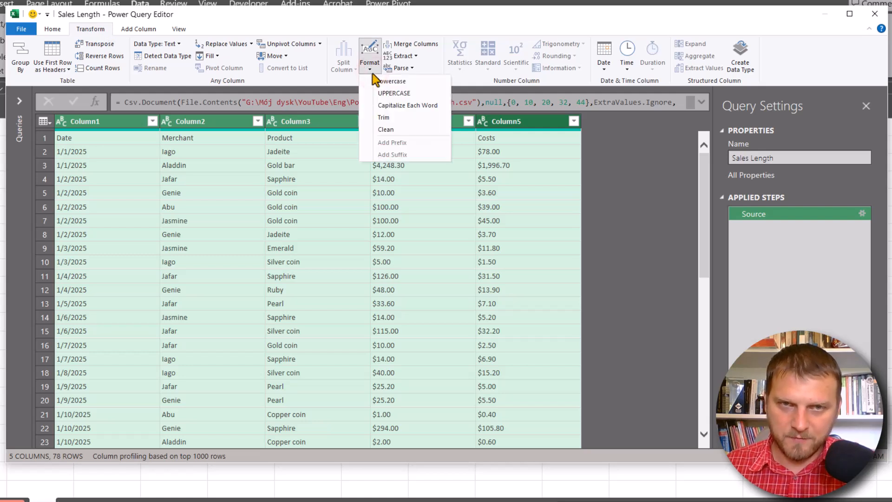
pyautogui.click(395, 118)
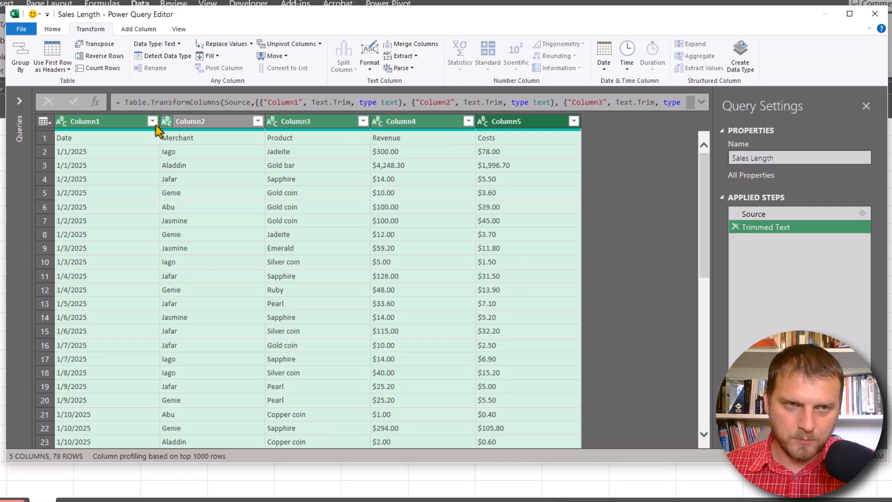
# Step: Inspect the Date heading cell in Column1 and the first merchant value in Column2 for trailing spaces
pyautogui.click(97, 139)
pyautogui.doubleClick(50, 383)
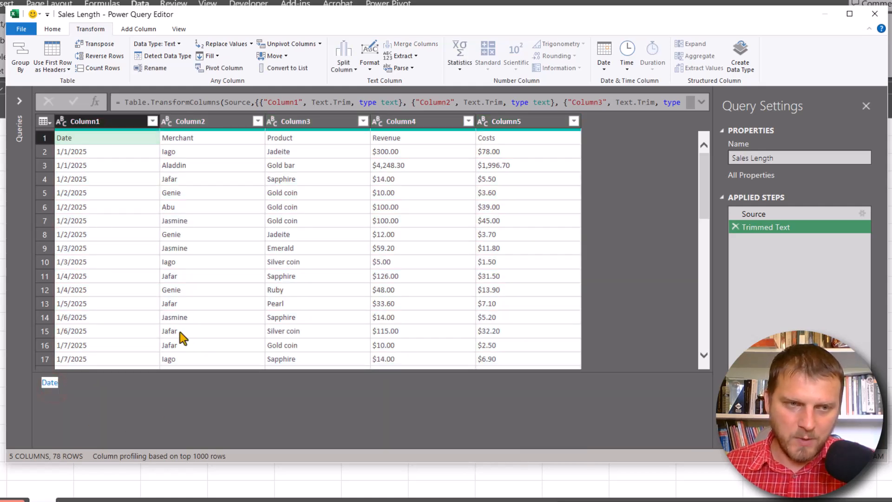
pyautogui.click(192, 154)
pyautogui.doubleClick(46, 383)
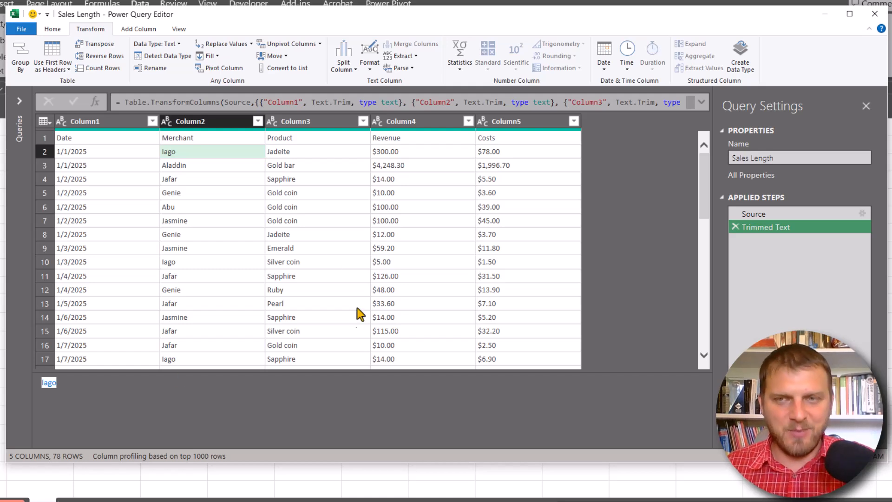
# Step: Use the first row as headers and check the Merchant and Product column names for trailing spaces
pyautogui.click(46, 123)
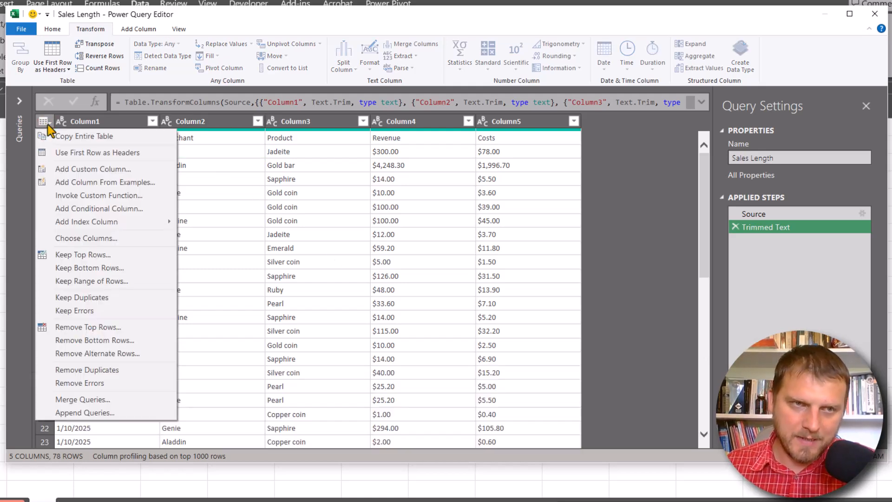
pyautogui.click(121, 155)
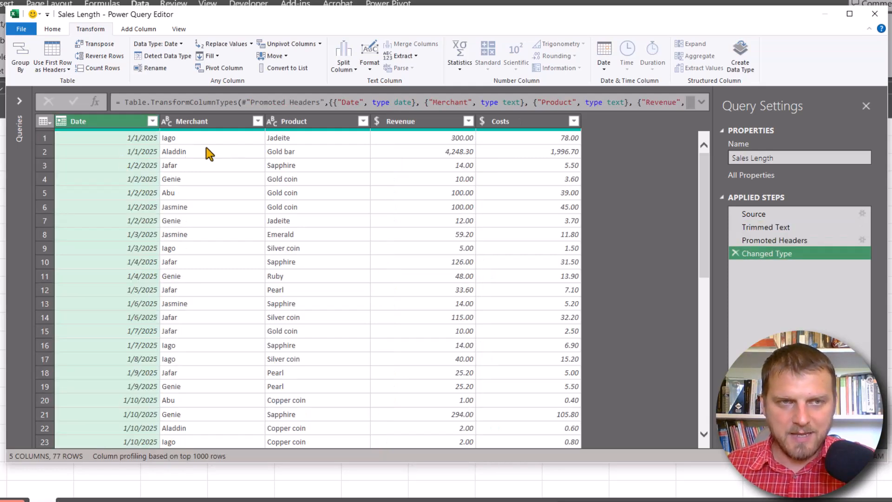
pyautogui.click(224, 138)
pyautogui.doubleClick(213, 122)
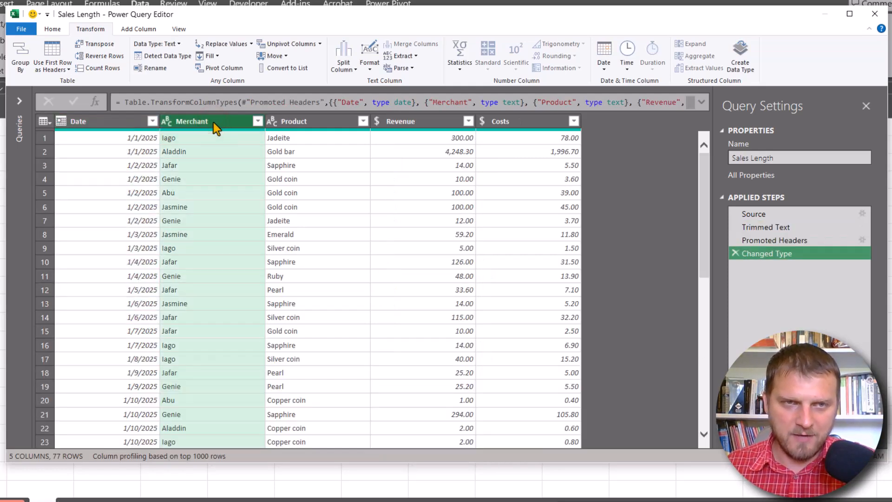
pyautogui.doubleClick(319, 122)
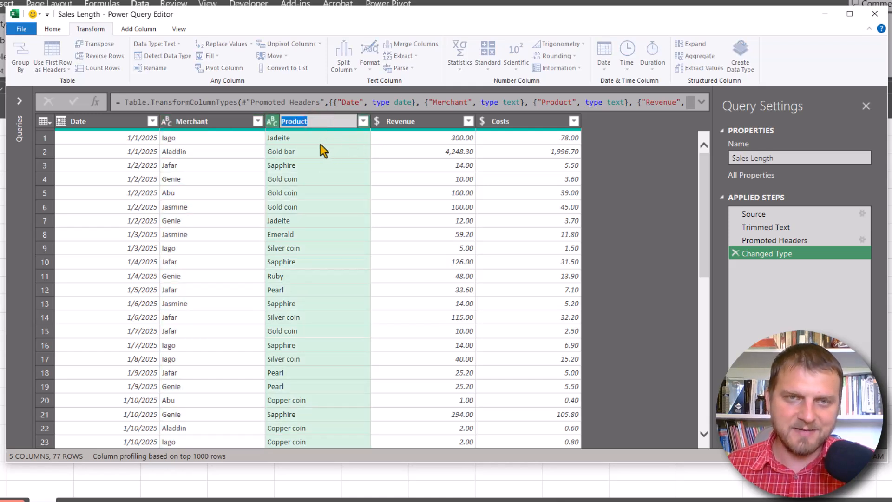
# Step: Inspect the Jadeite and Gold coin values in the Product column for trailing spaces
pyautogui.click(282, 140)
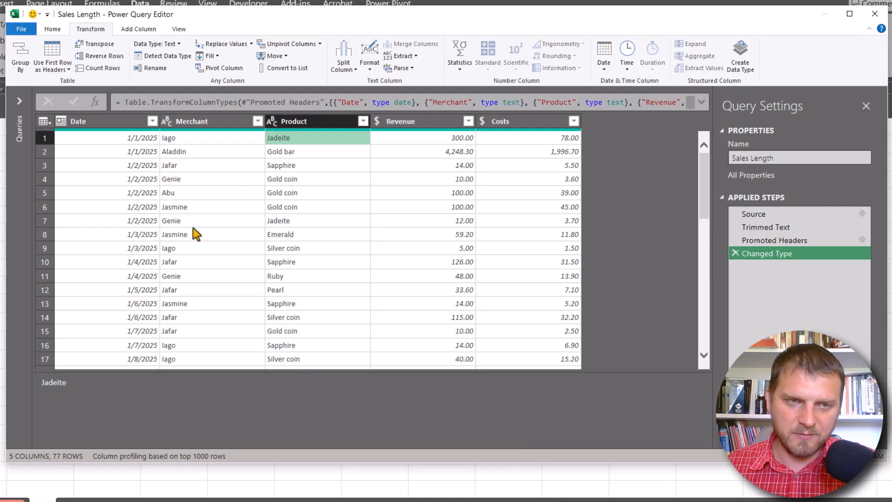
pyautogui.doubleClick(48, 382)
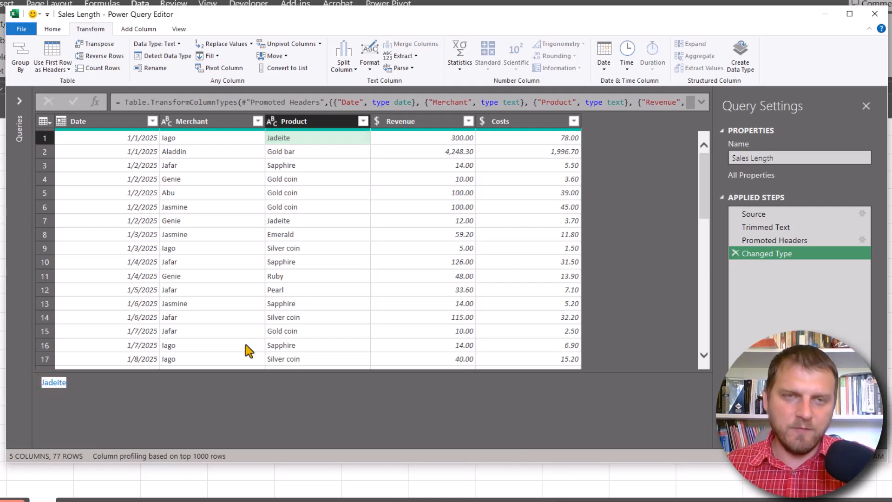
pyautogui.click(293, 181)
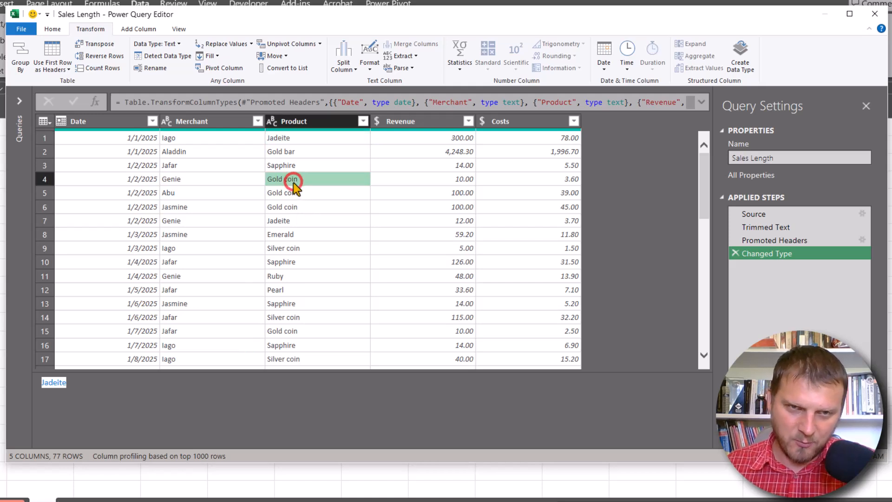
pyautogui.click(60, 382)
pyautogui.doubleClick(60, 382)
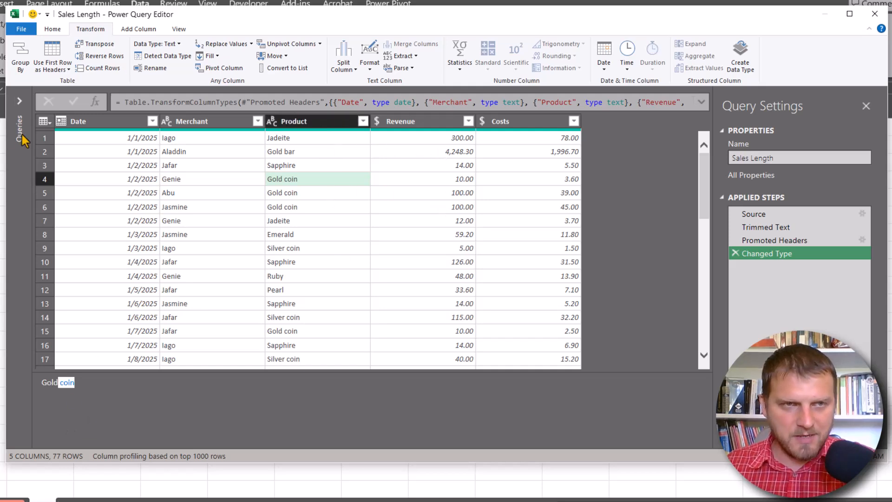
pyautogui.press('Right')
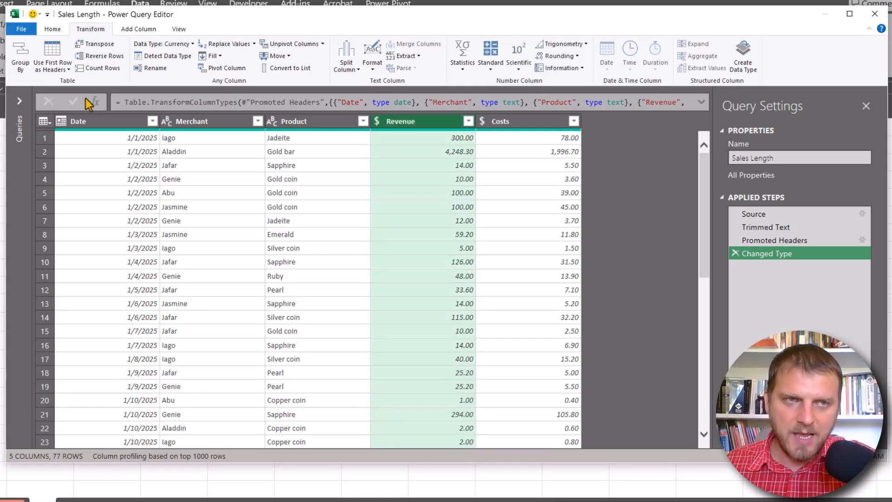
# Step: Close the query editor and load the query as a table into existing worksheet PQ15 at cell A1
pyautogui.click(55, 29)
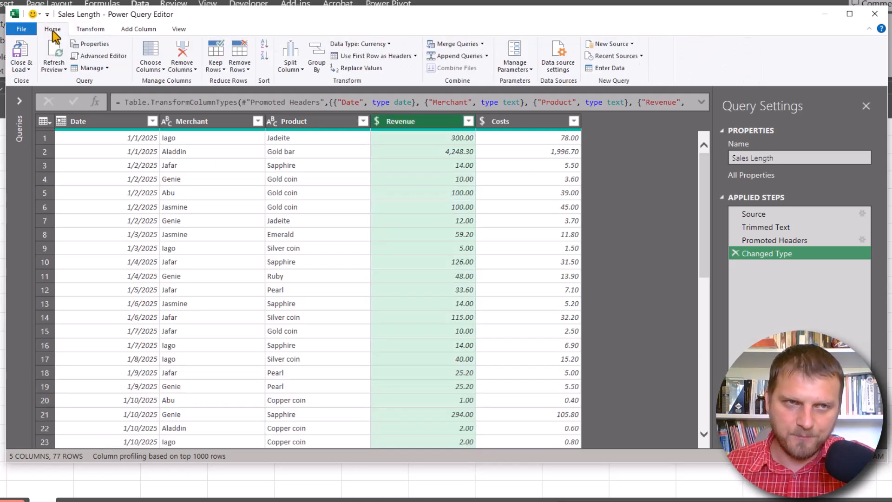
pyautogui.click(26, 69)
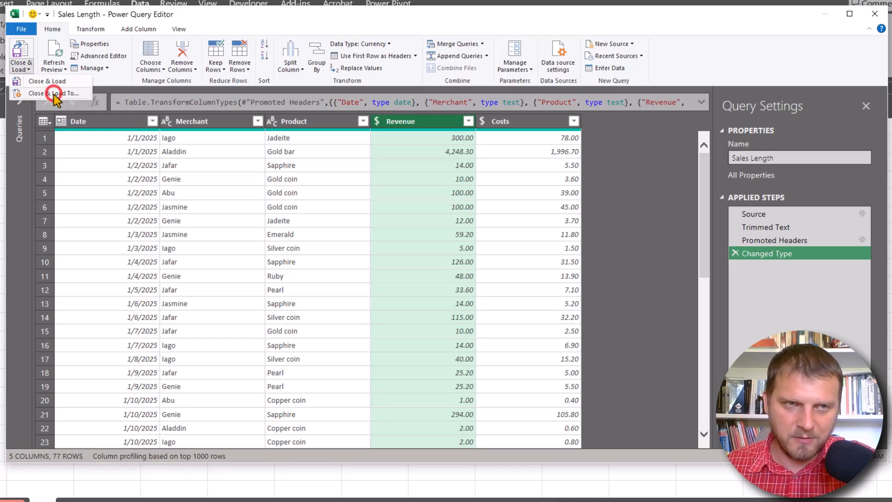
pyautogui.click(46, 81)
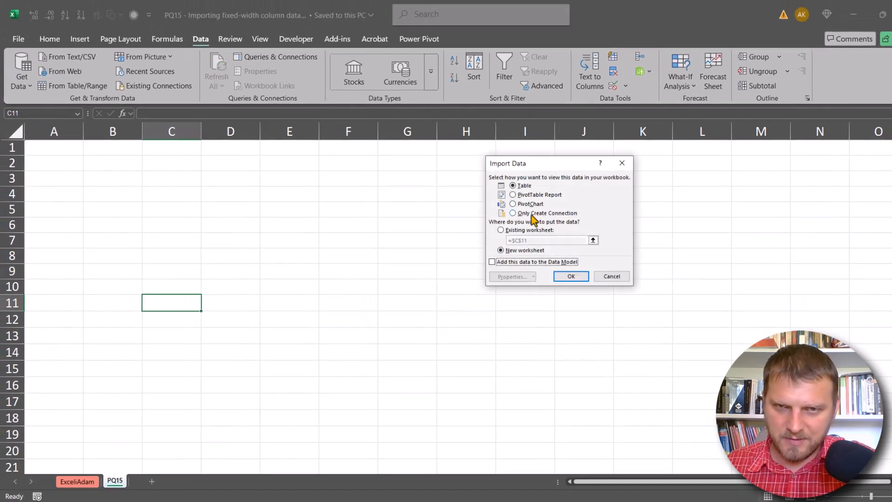
pyautogui.click(533, 231)
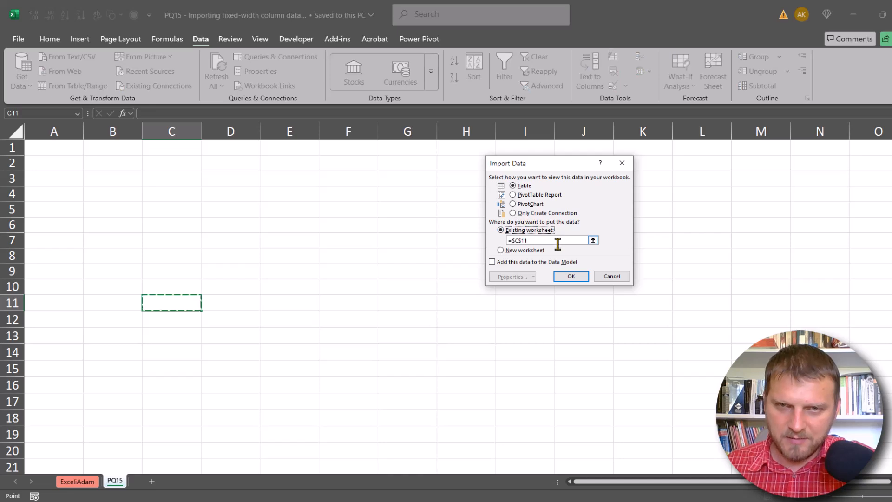
pyautogui.click(59, 148)
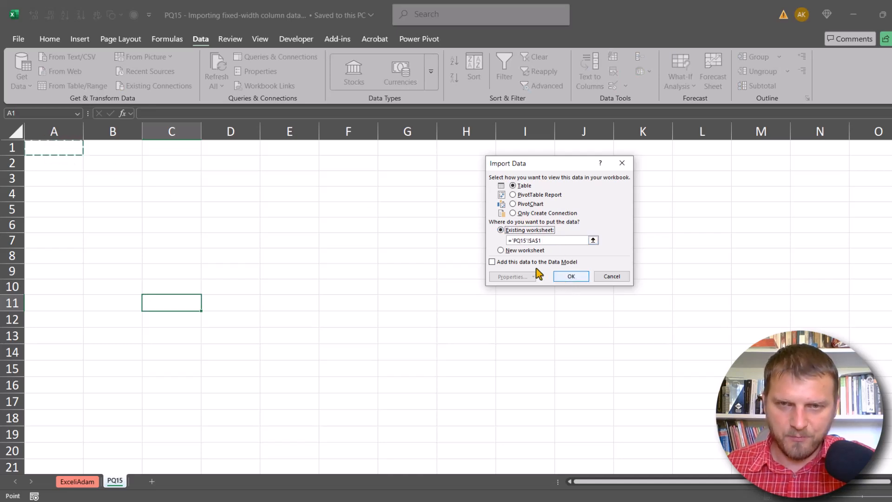
pyautogui.click(571, 278)
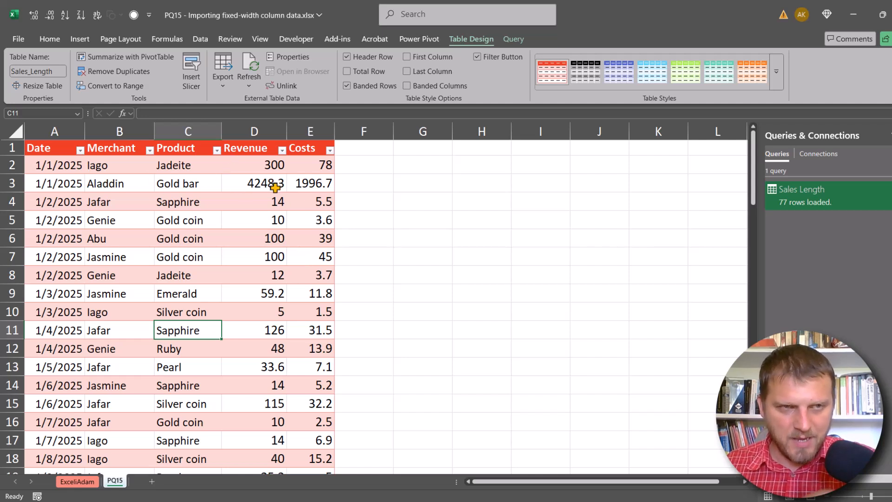
# Step: Widen the Date column and format all Revenue and Costs values as dollar currency with two decimals
pyautogui.doubleClick(85, 132)
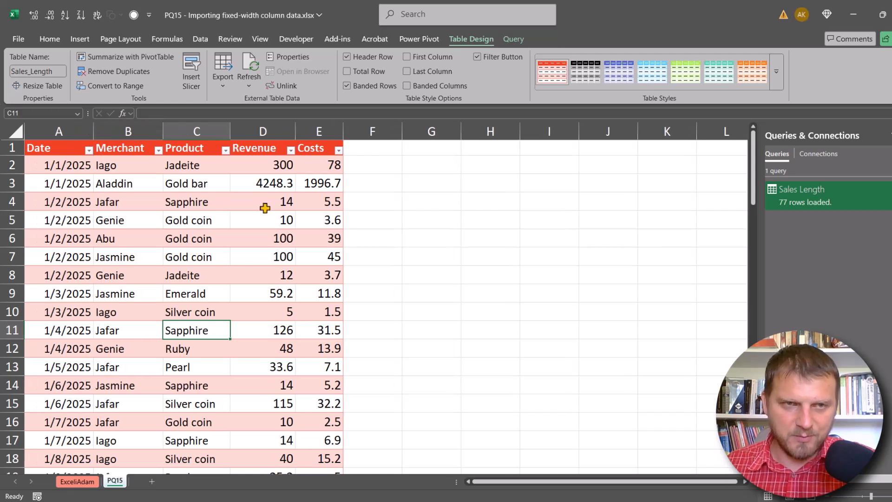
pyautogui.moveTo(273, 138); pyautogui.dragTo(298, 286)
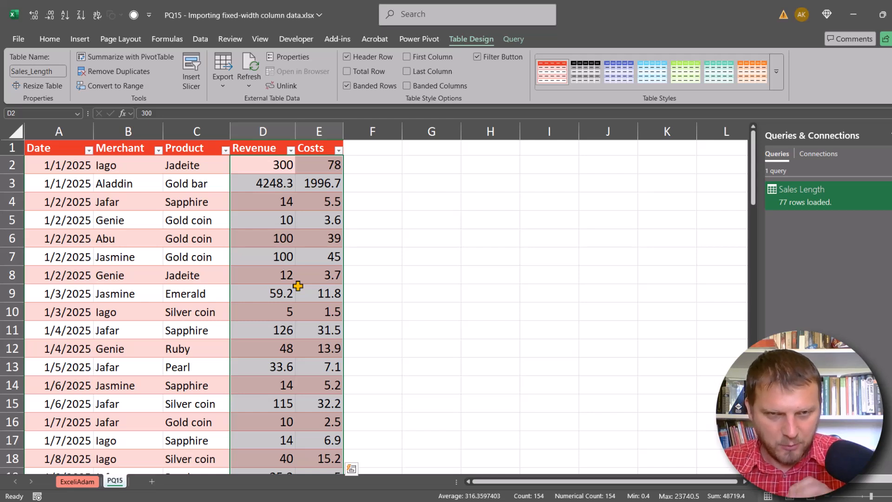
pyautogui.hotkey('ctrl', 'shift', '4')
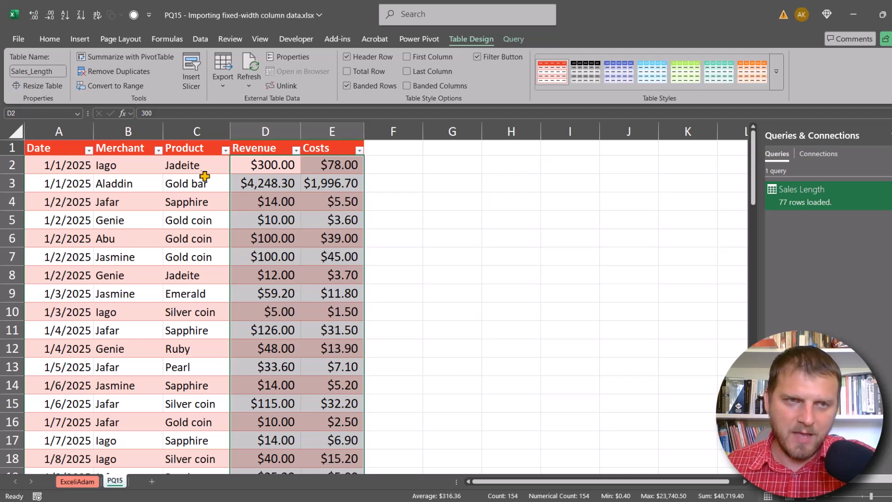
# Step: Refresh the loaded Sales Length table from its query
pyautogui.click(132, 182)
pyautogui.rightClick(134, 181)
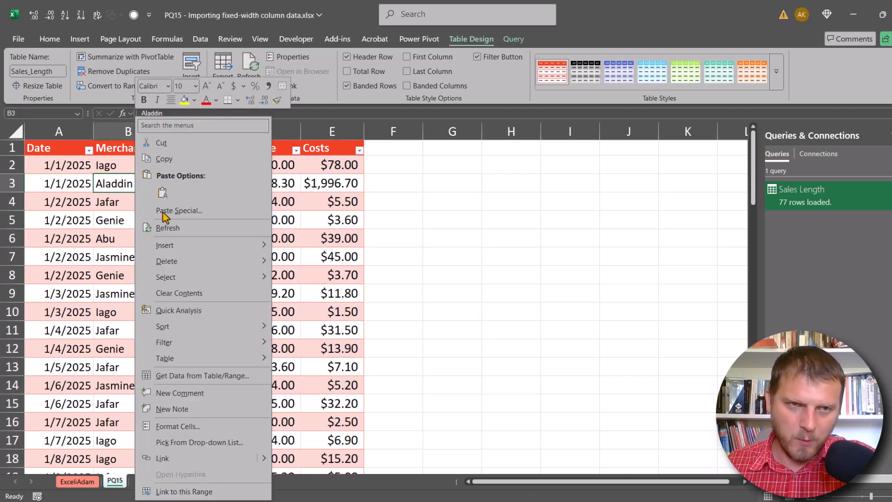
pyautogui.click(175, 228)
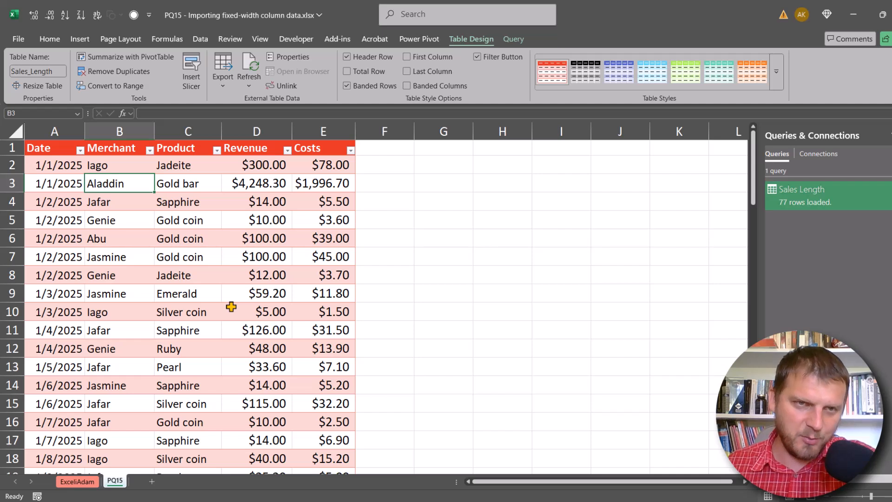